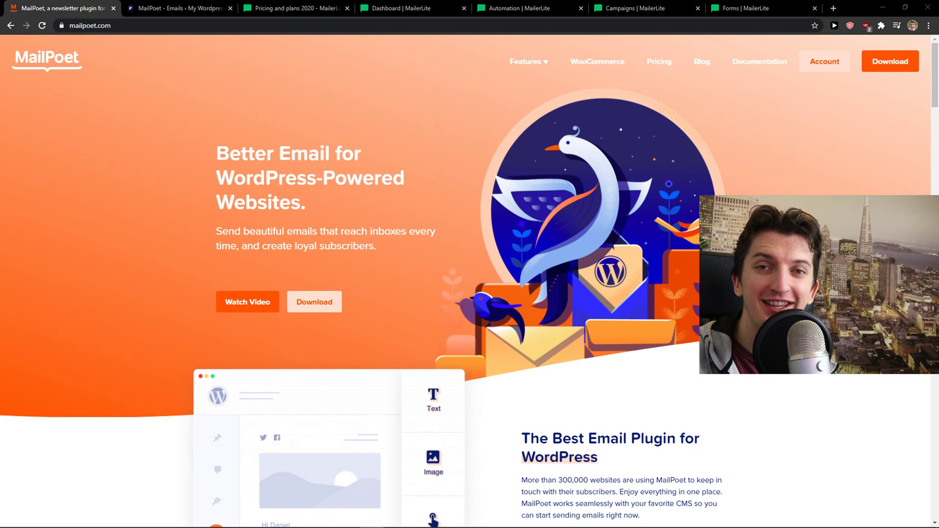
# Step: Move from the MailPoet homepage to MailerLite's pricing page, with Free for 1,000 subscribers
pyautogui.click(134, 8)
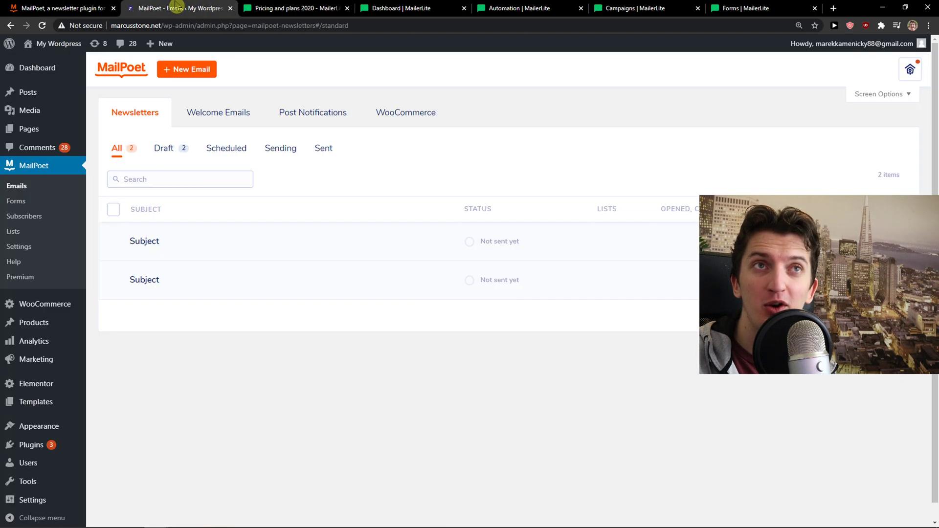
pyautogui.click(66, 6)
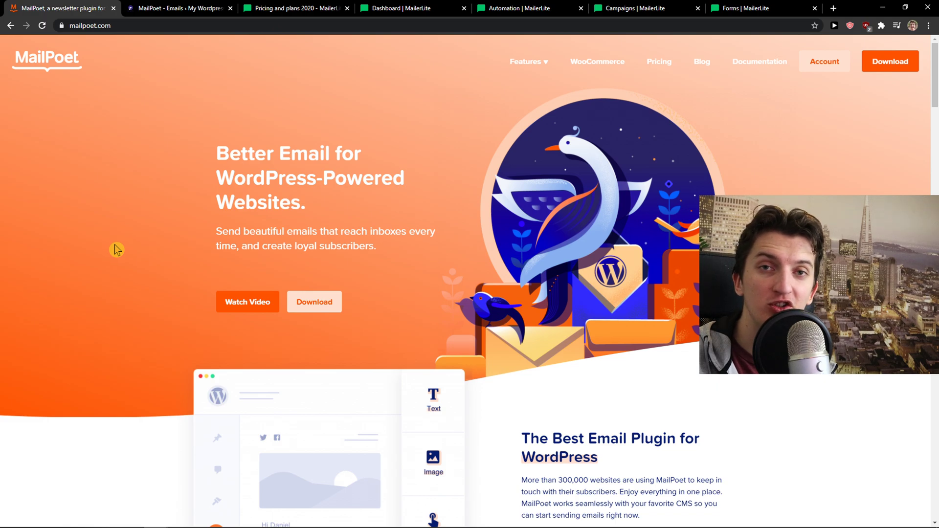
pyautogui.scroll(-1, 94, 191)
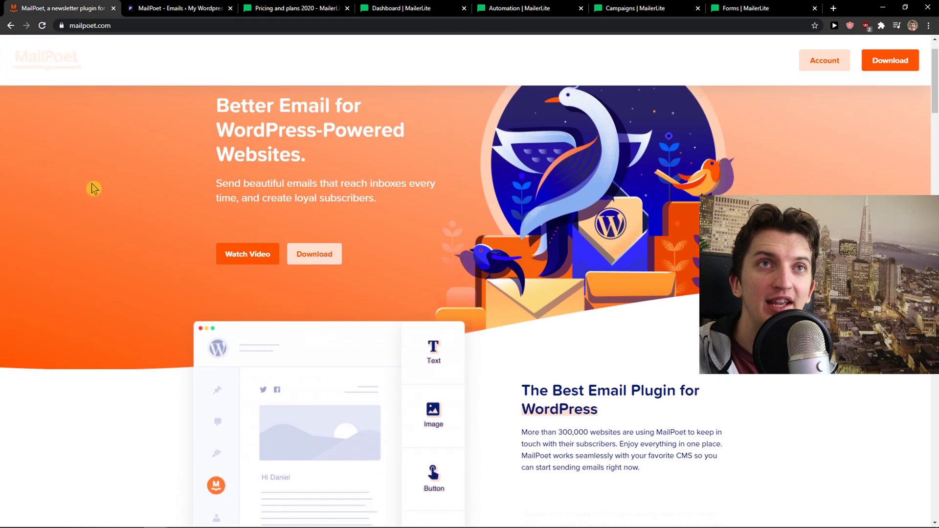
pyautogui.scroll(1, 95, 193)
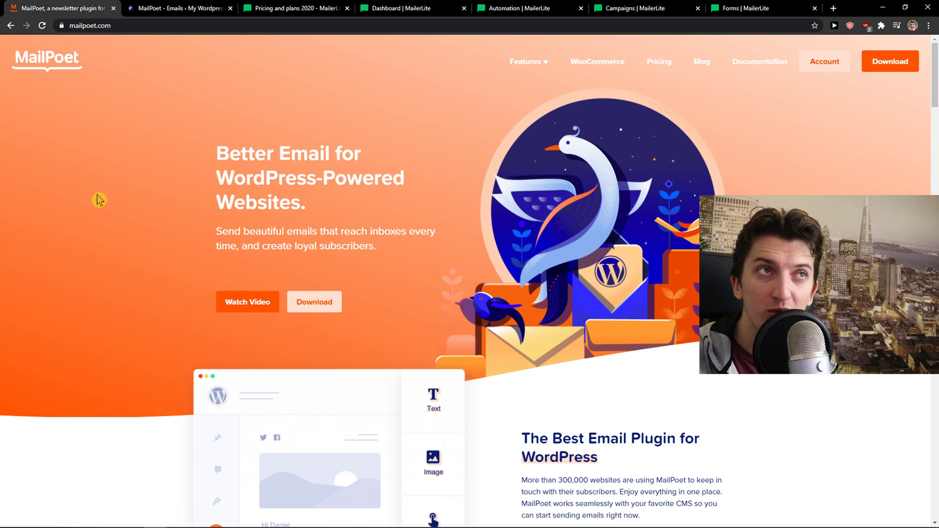
pyautogui.click(325, 7)
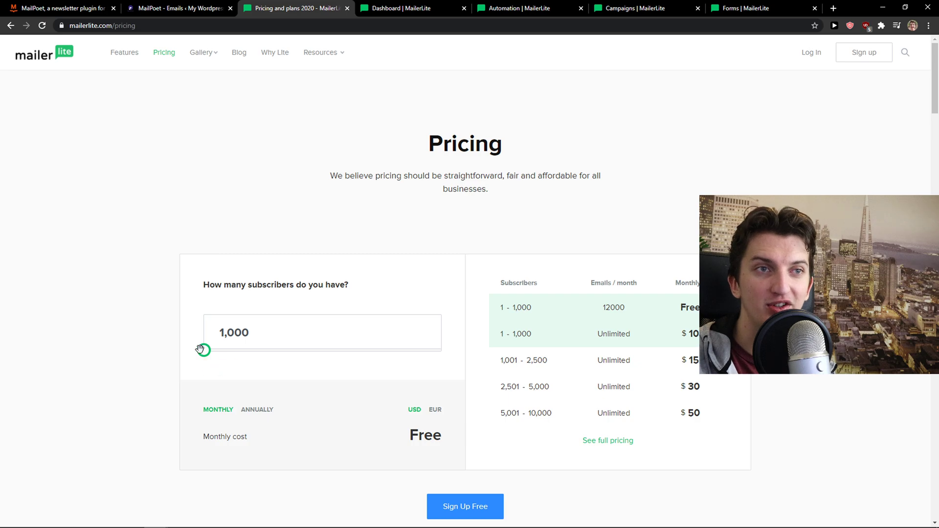
# Step: Return to the MailPoet website and bring up its pricing page
pyautogui.scroll(-2, 200, 349)
pyautogui.click(62, 8)
pyautogui.click(653, 64)
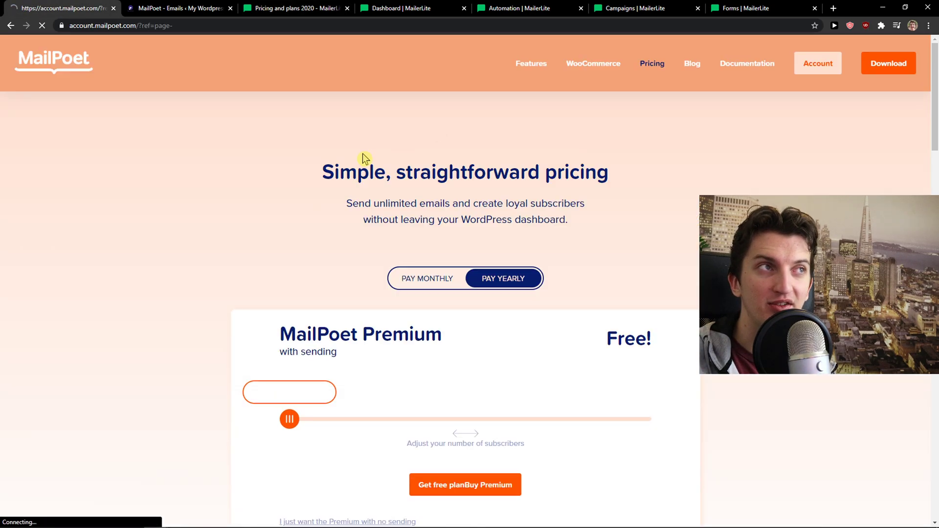
pyautogui.scroll(-2, 262, 279)
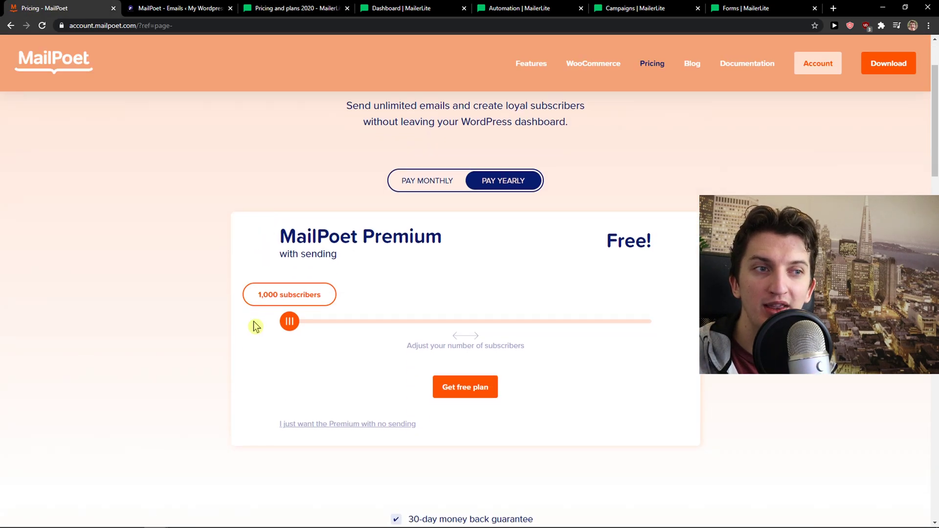
# Step: Place MailerLite pricing beside MailPoet's and set MailerLite to 5,000 subscribers ($30)
pyautogui.click(153, 5)
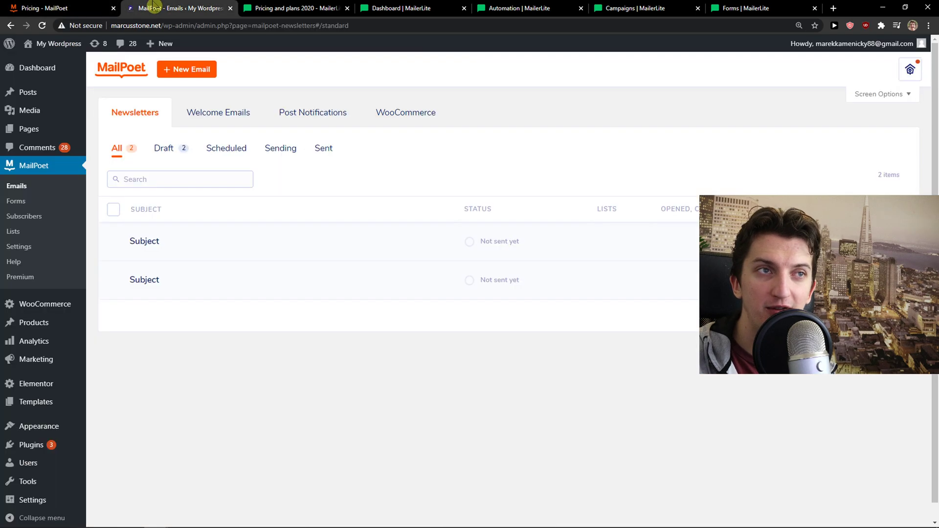
pyautogui.moveTo(271, 13); pyautogui.dragTo(154, 11)
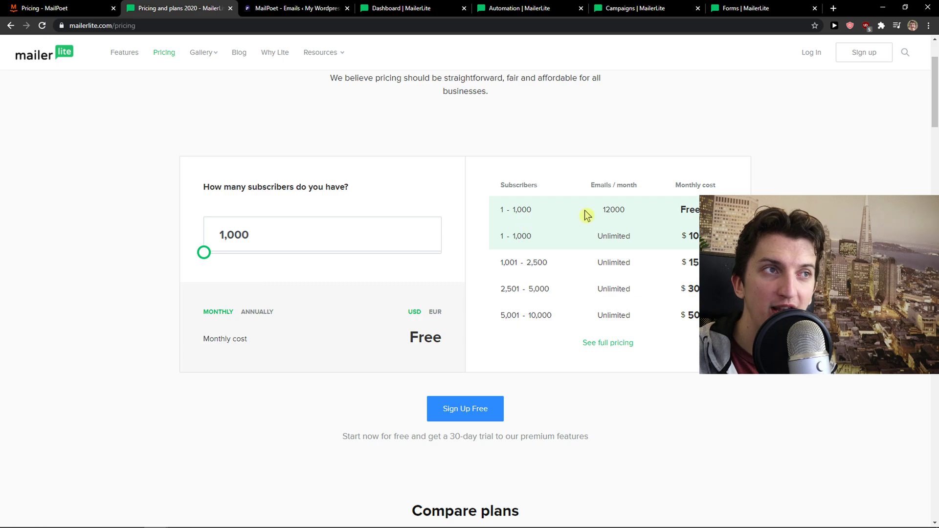
pyautogui.moveTo(587, 215); pyautogui.dragTo(654, 213)
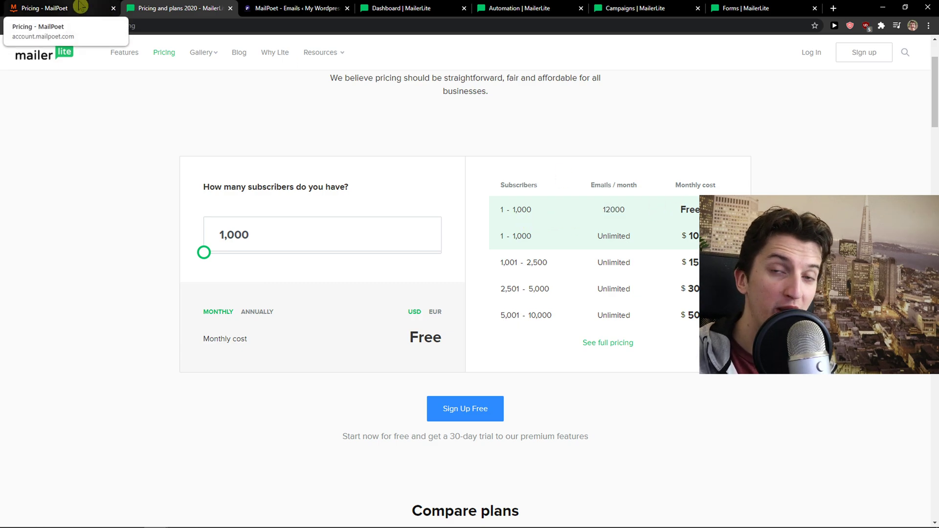
pyautogui.moveTo(204, 253); pyautogui.dragTo(216, 252)
# Step: Set MailPoet Premium to 5,000 subscribers on monthly billing, showing 55€/mo
pyautogui.click(58, 8)
pyautogui.moveTo(287, 321); pyautogui.dragTo(409, 331)
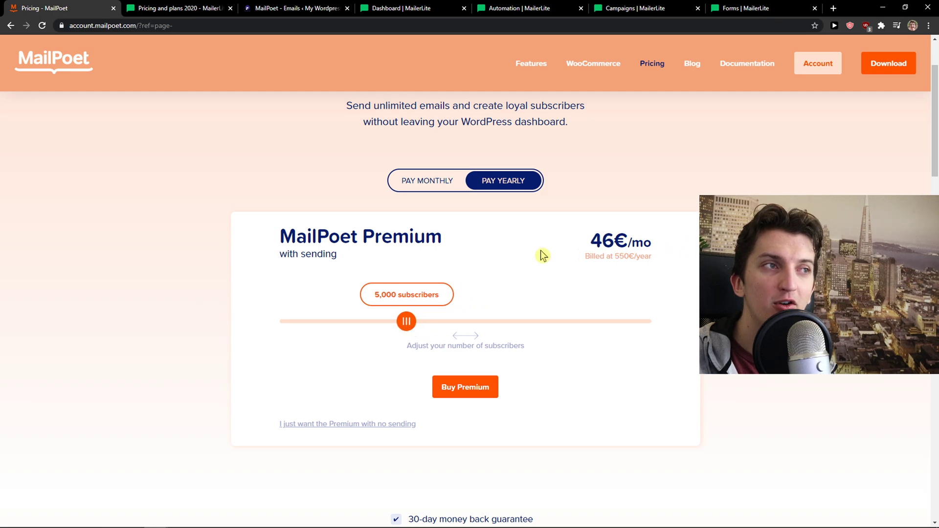
pyautogui.moveTo(591, 252); pyautogui.dragTo(629, 257)
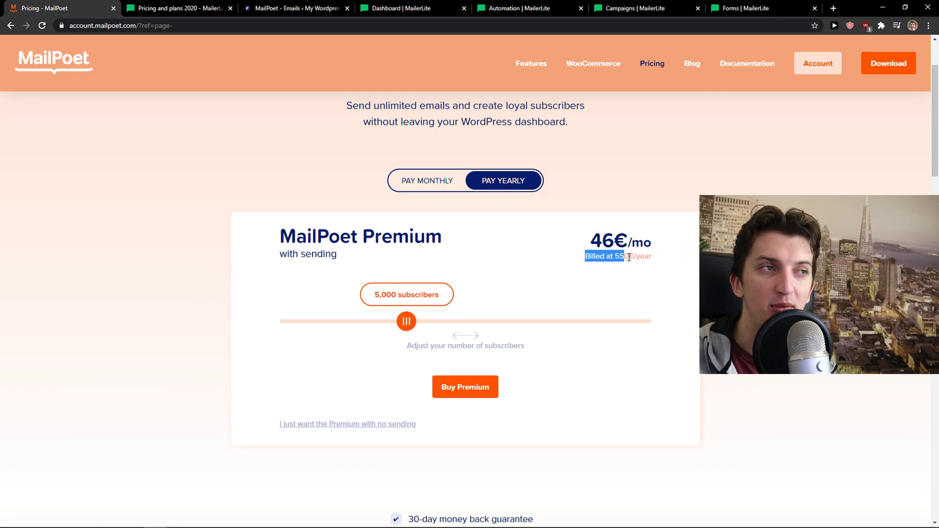
pyautogui.click(435, 186)
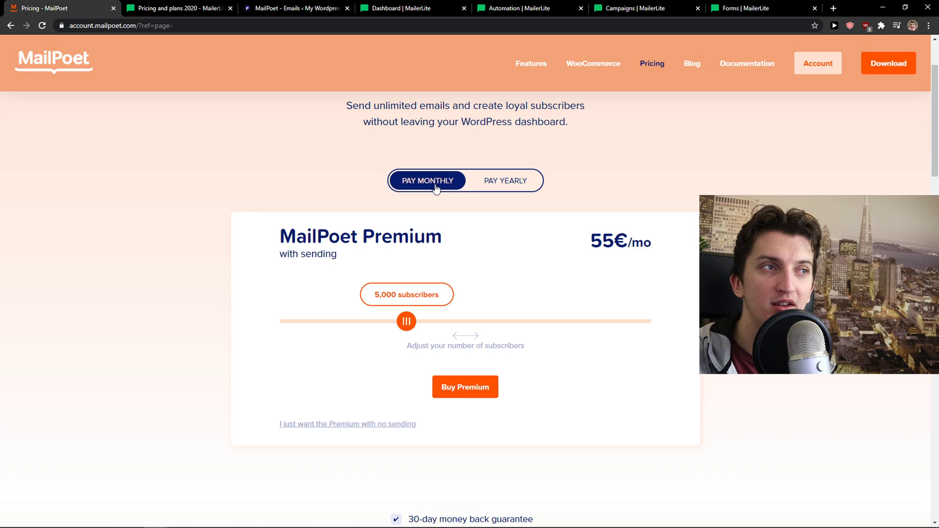
# Step: Scroll through MailerLite's Premium vs Free comparison table, then switch to the MailPoet Emails list
pyautogui.click(156, 7)
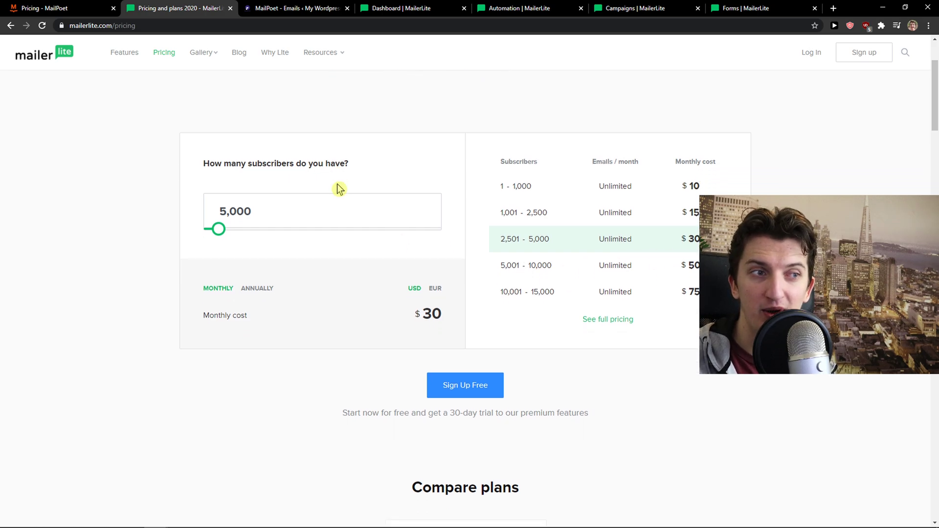
pyautogui.scroll(-1, 338, 187)
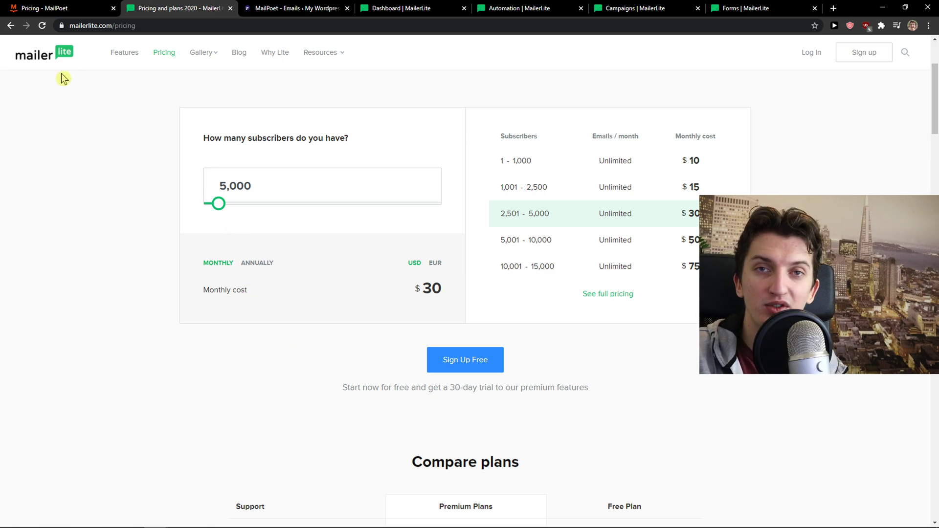
pyautogui.scroll(-1, 278, 305)
pyautogui.scroll(-8, 279, 306)
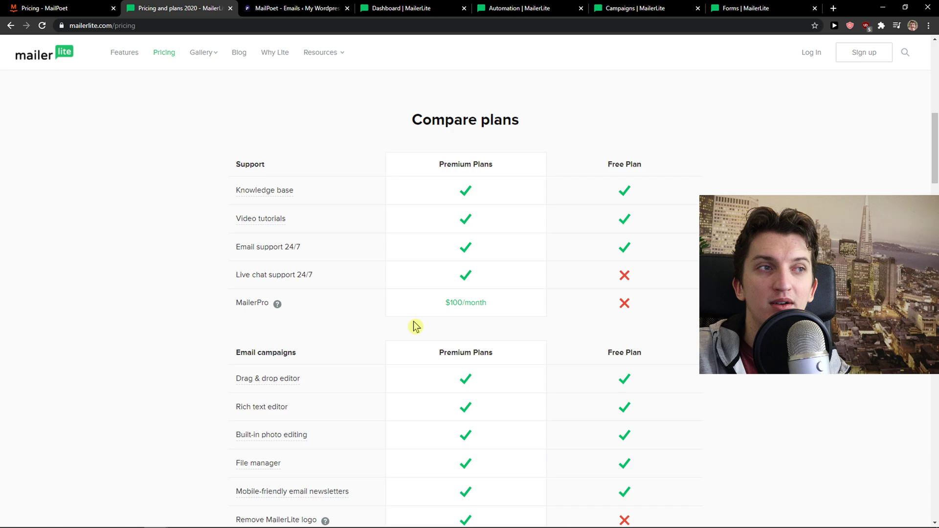
pyautogui.scroll(-20, 415, 327)
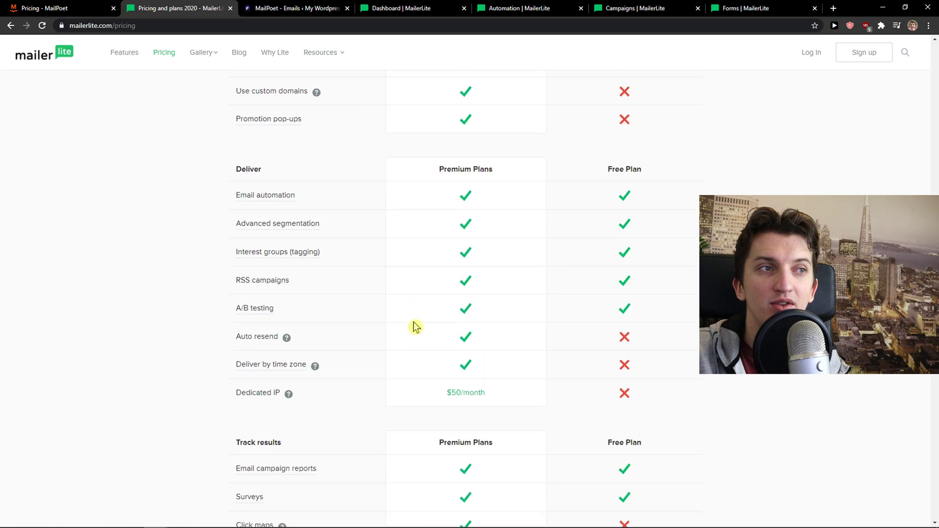
pyautogui.scroll(-13, 415, 327)
pyautogui.scroll(20, 178, 398)
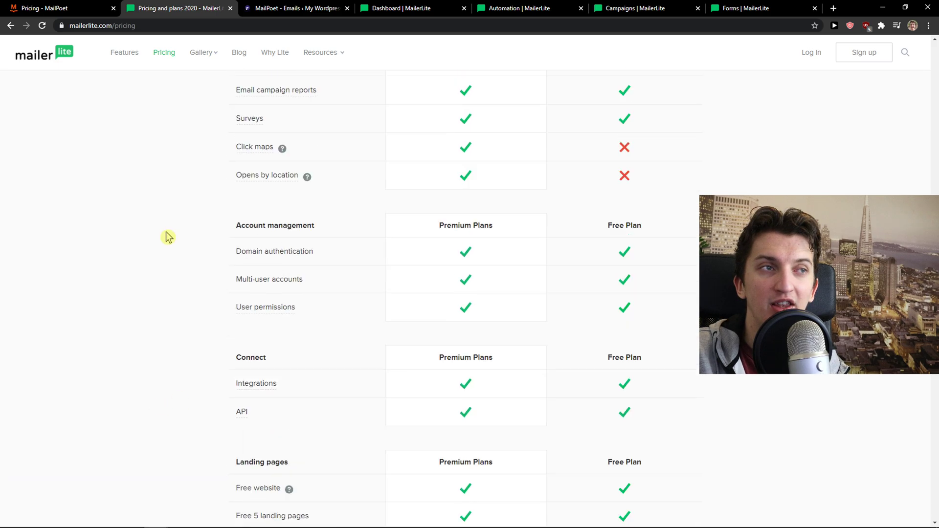
pyautogui.scroll(20, 172, 319)
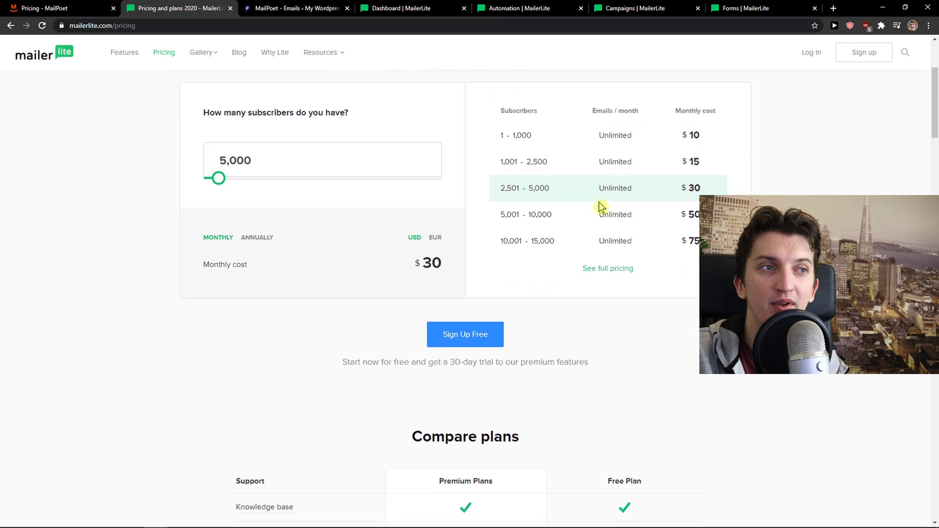
pyautogui.scroll(-10, 540, 271)
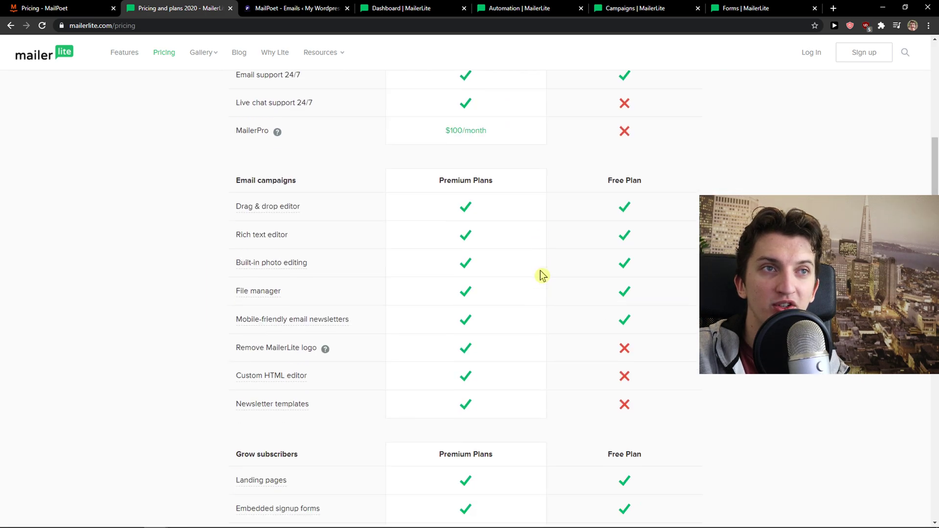
pyautogui.scroll(10, 166, 192)
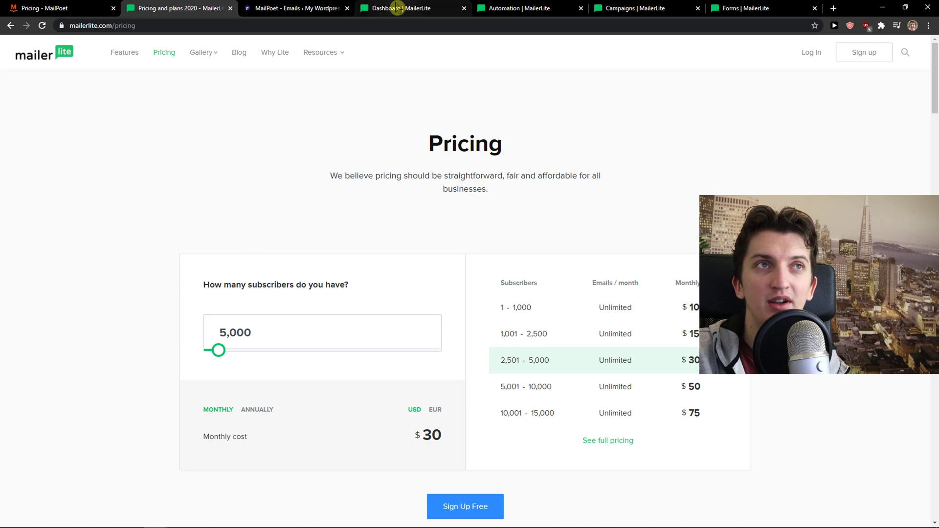
pyautogui.click(264, 7)
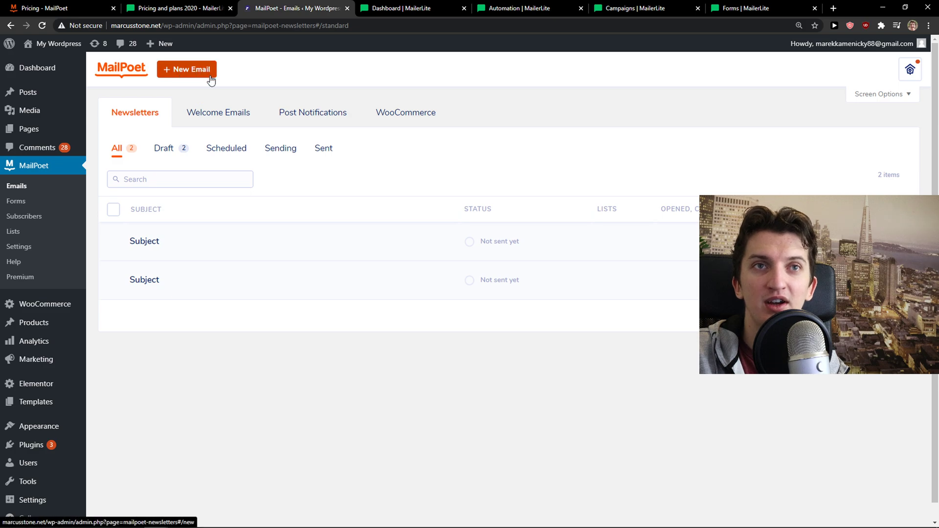
# Step: Browse the new-email types: Newsletter, Welcome Email, Latest Post Notifications and WooCommerce emails
pyautogui.click(196, 73)
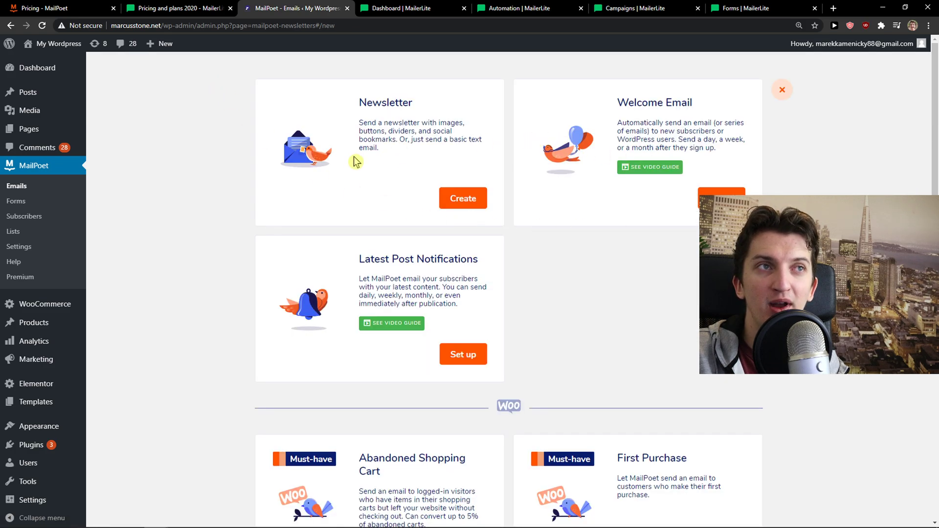
pyautogui.scroll(-1, 587, 337)
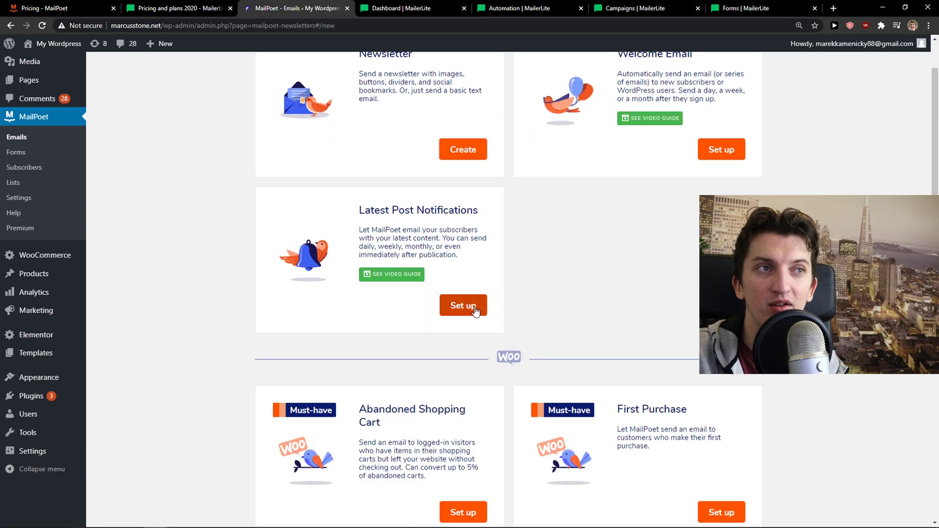
pyautogui.scroll(-5, 413, 356)
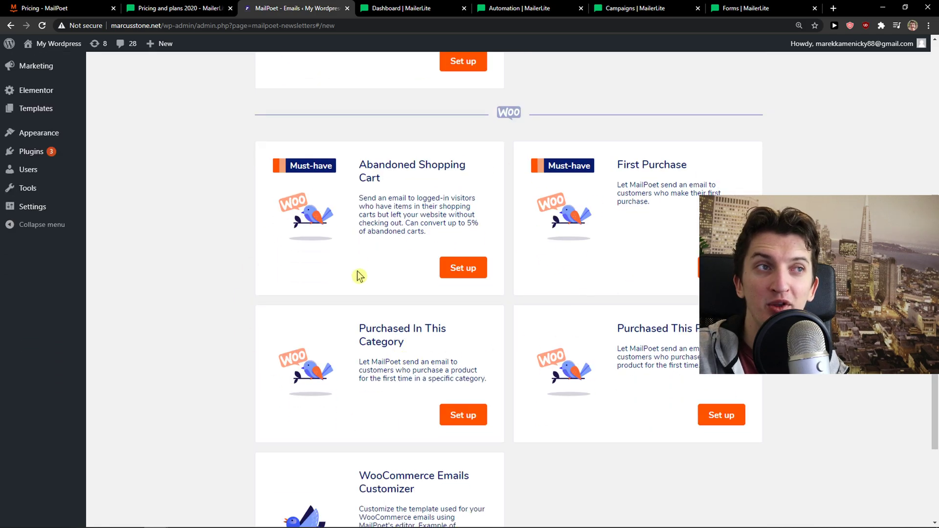
pyautogui.scroll(6, 374, 318)
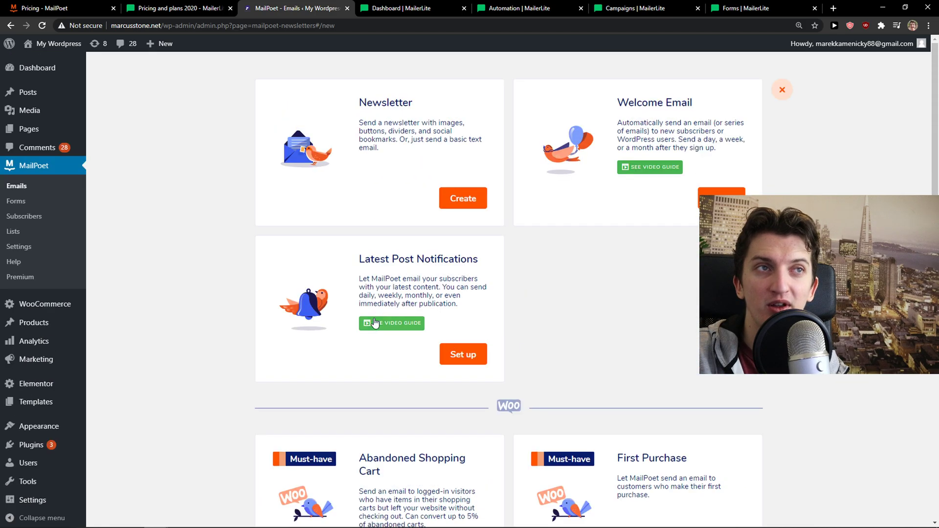
# Step: Start a newsletter, preview the Farmers Market template and select it
pyautogui.click(455, 210)
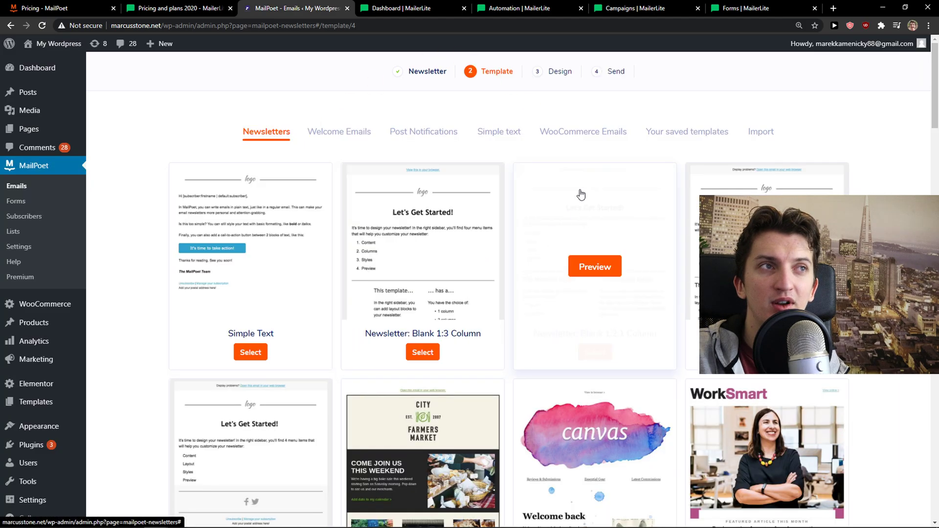
pyautogui.scroll(-4, 581, 195)
pyautogui.click(378, 328)
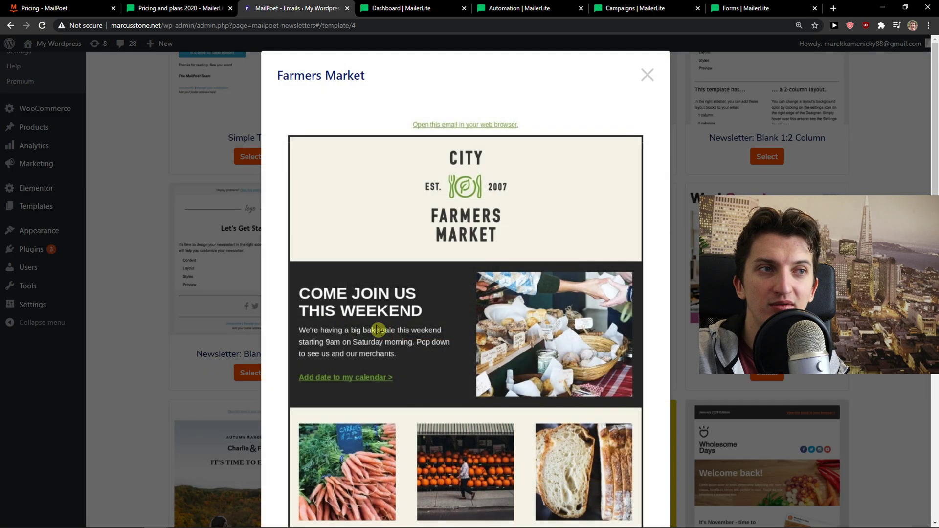
pyautogui.scroll(-1, 378, 329)
pyautogui.click(238, 306)
pyautogui.click(427, 373)
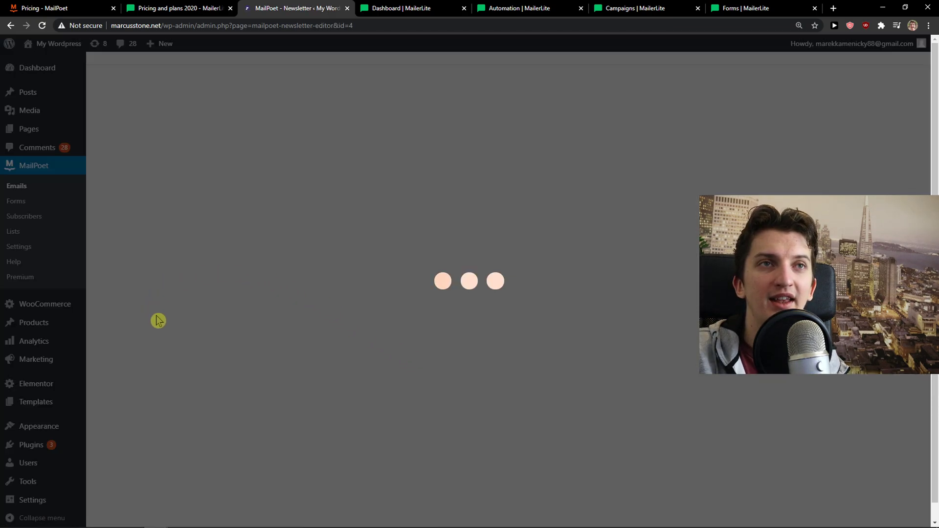
# Step: Add a text block under the Farmers Market logo, then leave the editor for Forms
pyautogui.scroll(-1, 293, 330)
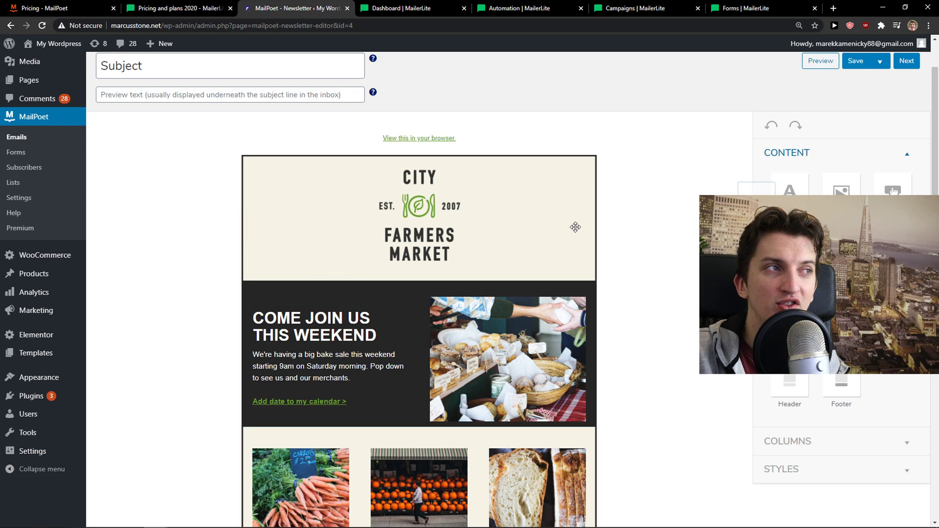
pyautogui.moveTo(575, 227); pyautogui.dragTo(400, 272)
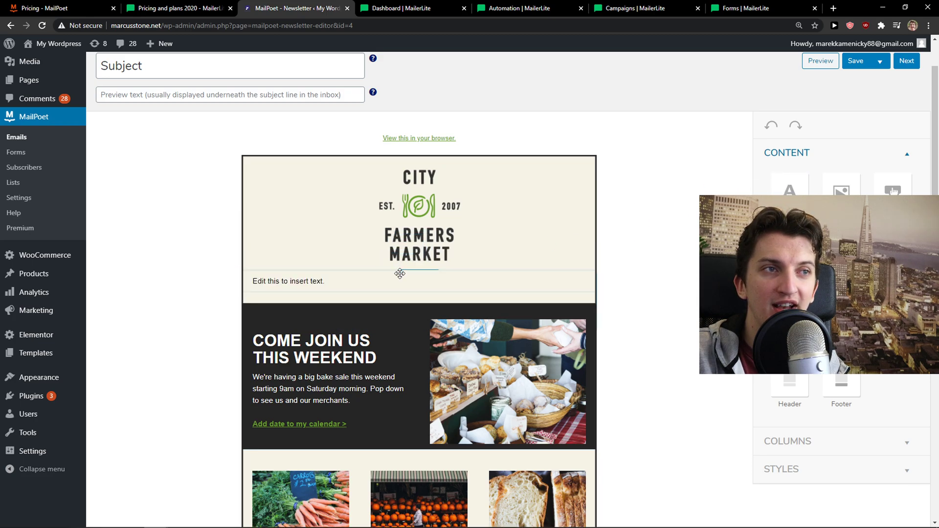
pyautogui.click(42, 153)
pyautogui.click(515, 81)
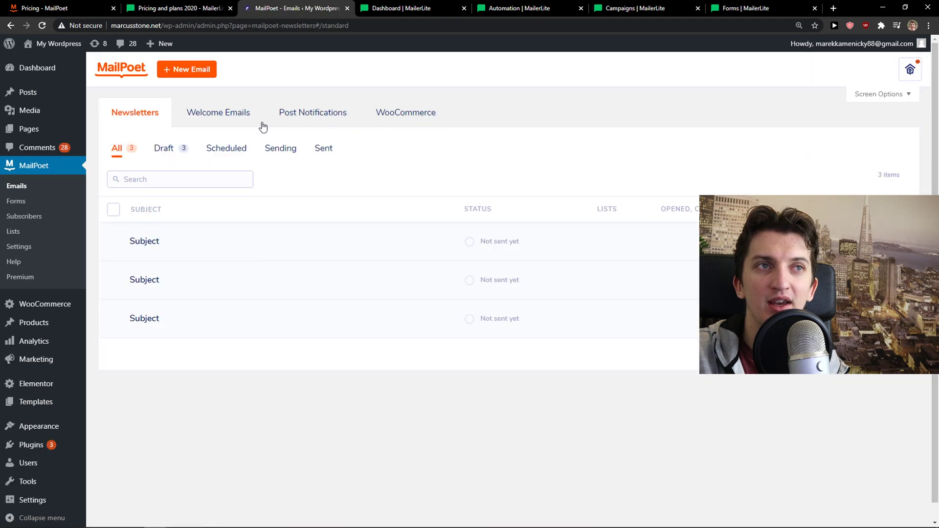
# Step: Create an Abandoned Shopping Cart email sent 30 minutes after last page load, using the BOOKCITY template
pyautogui.click(200, 69)
pyautogui.scroll(-3, 281, 330)
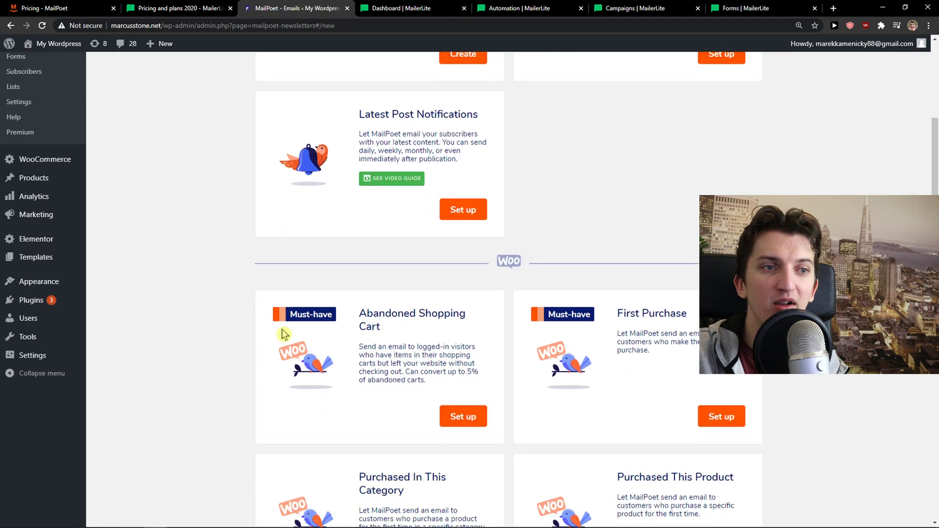
pyautogui.click(457, 414)
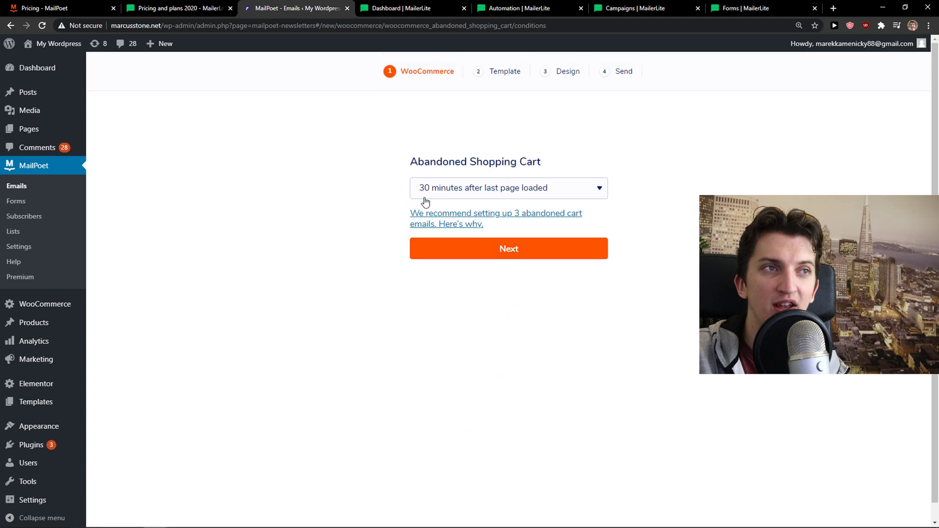
pyautogui.click(498, 250)
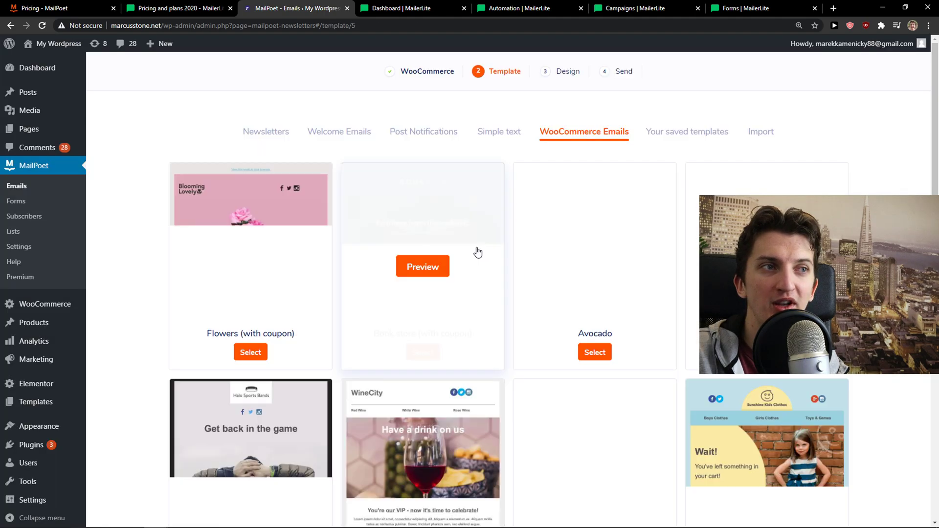
pyautogui.click(421, 354)
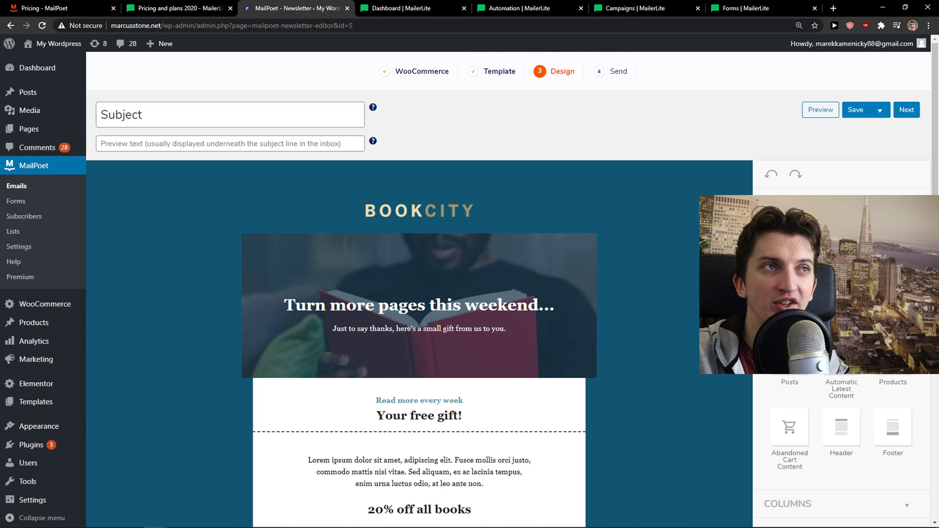
# Step: Look over MailerLite's dashboard and workflows, then start a new campaign from the drafts
pyautogui.click(435, 7)
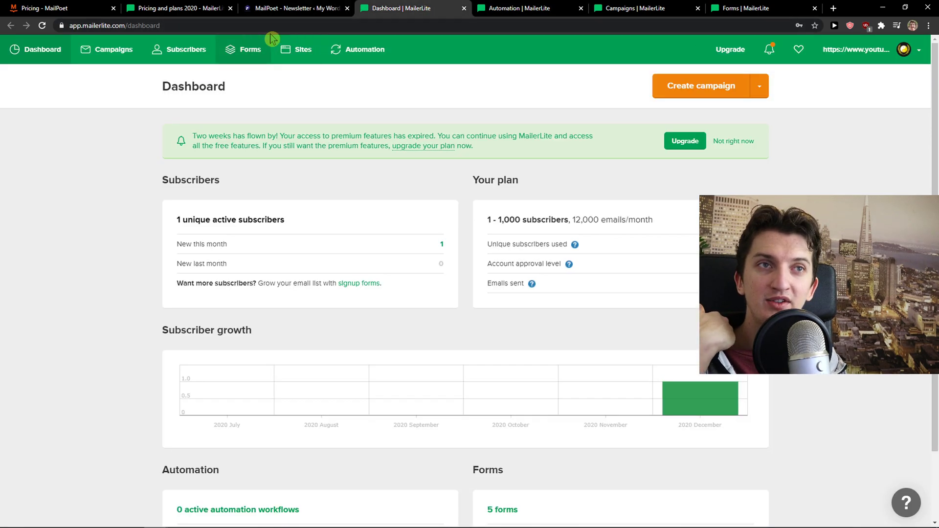
pyautogui.click(480, 6)
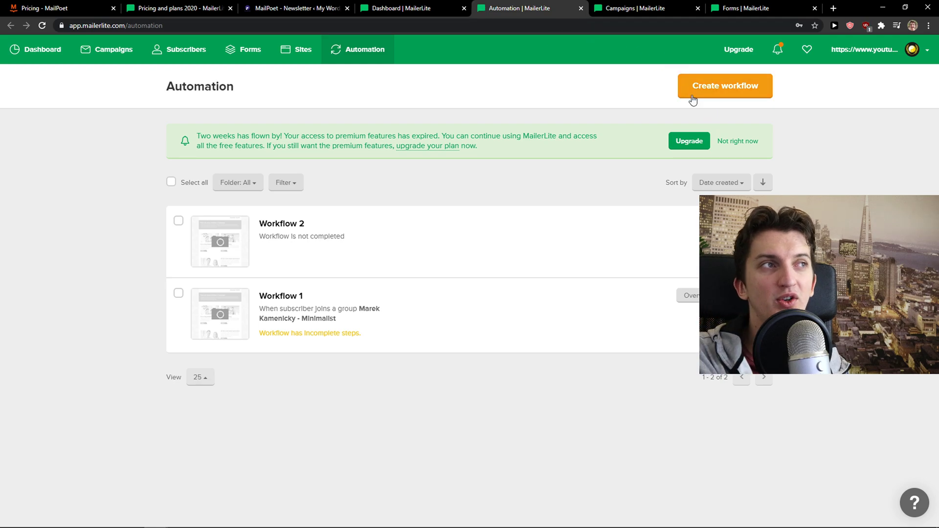
pyautogui.click(636, 9)
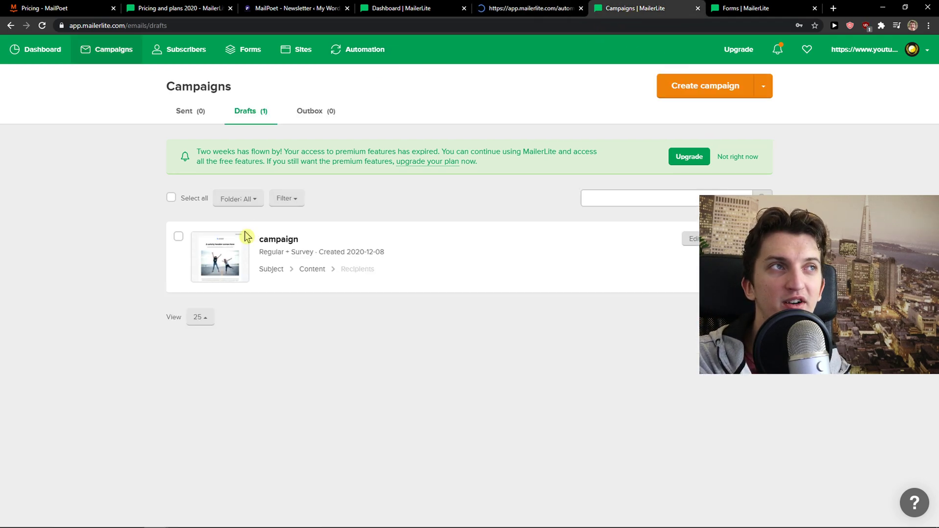
pyautogui.click(693, 92)
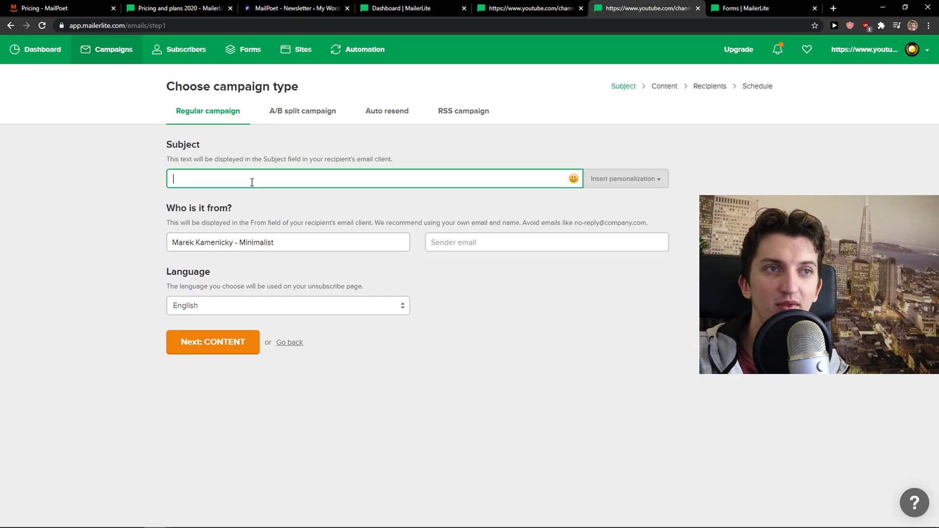
# Step: Fill in the sender address, change its digits, and send a verification email to it
pyautogui.click(224, 343)
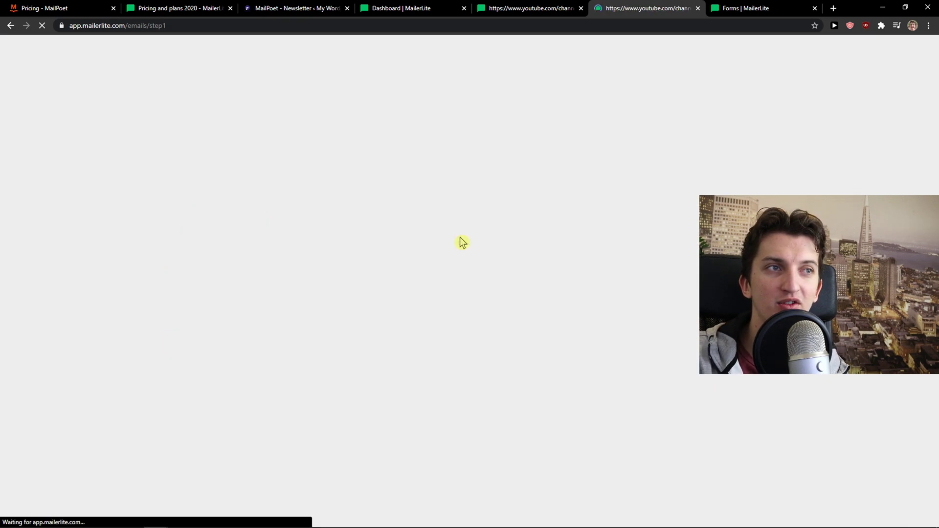
pyautogui.click(460, 242)
pyautogui.click(444, 265)
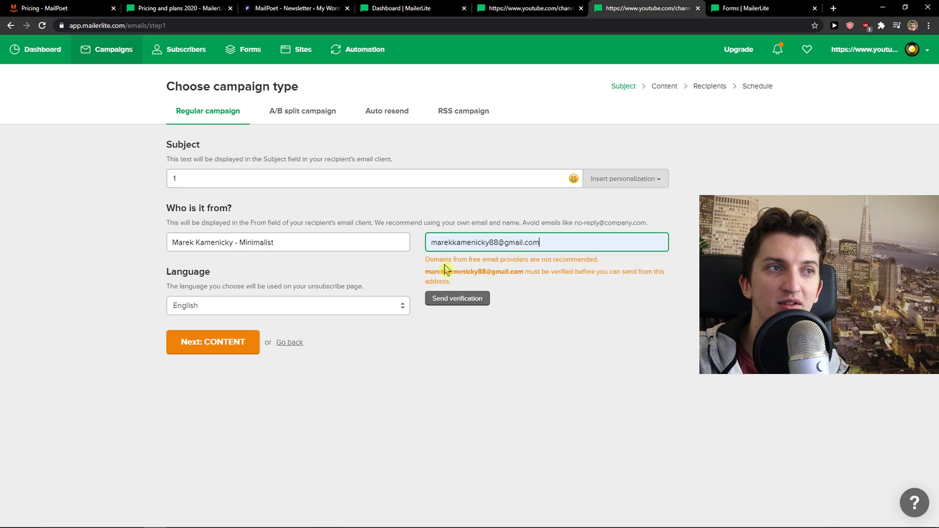
pyautogui.click(221, 349)
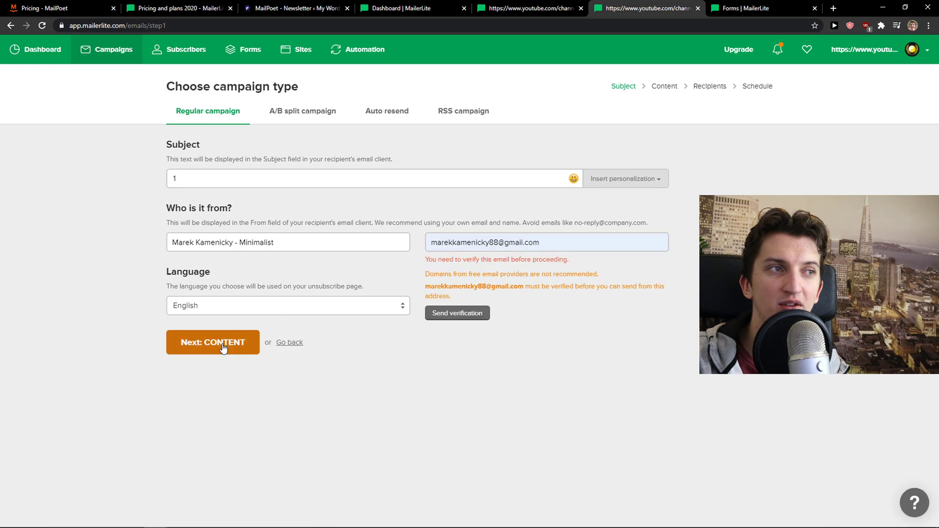
pyautogui.moveTo(499, 243); pyautogui.dragTo(490, 243)
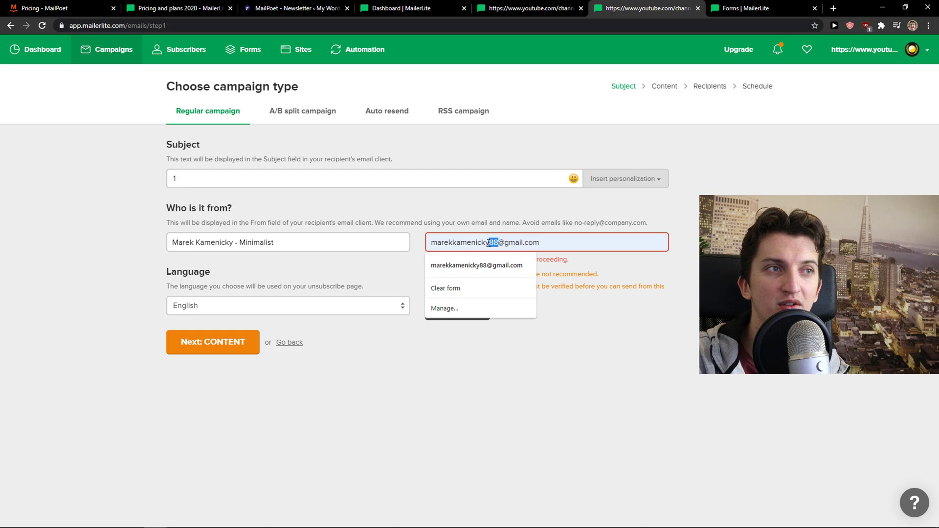
pyautogui.write('0')
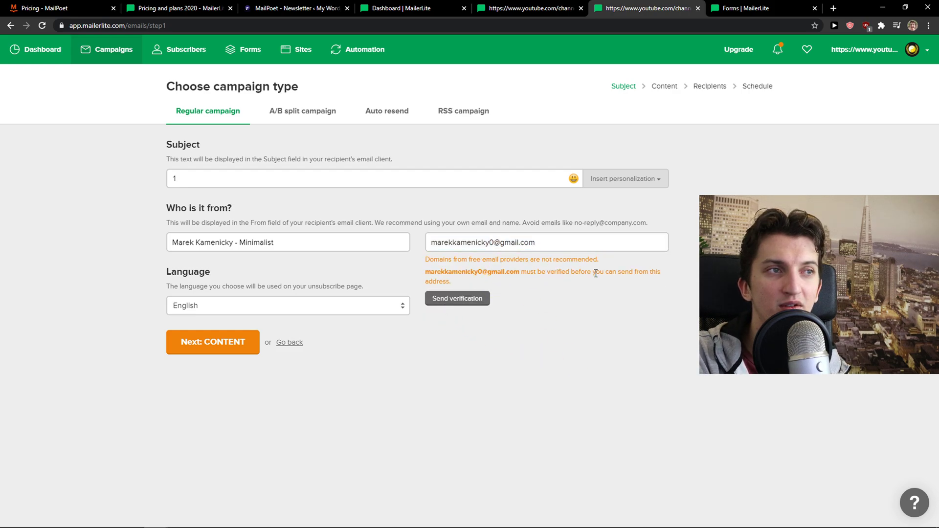
pyautogui.click(450, 302)
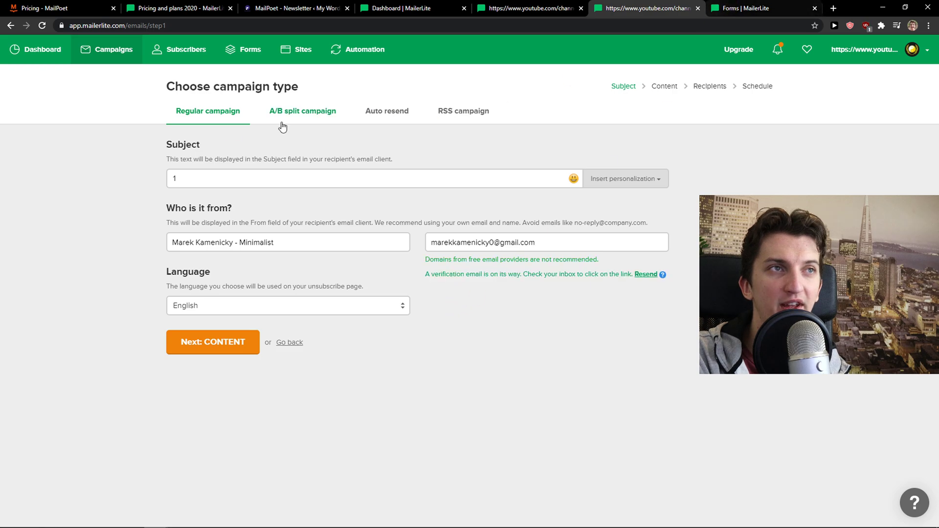
# Step: Load gmail.com in a new tab and move that tab into its own window
pyautogui.click(834, 8)
pyautogui.write('gmail.com')
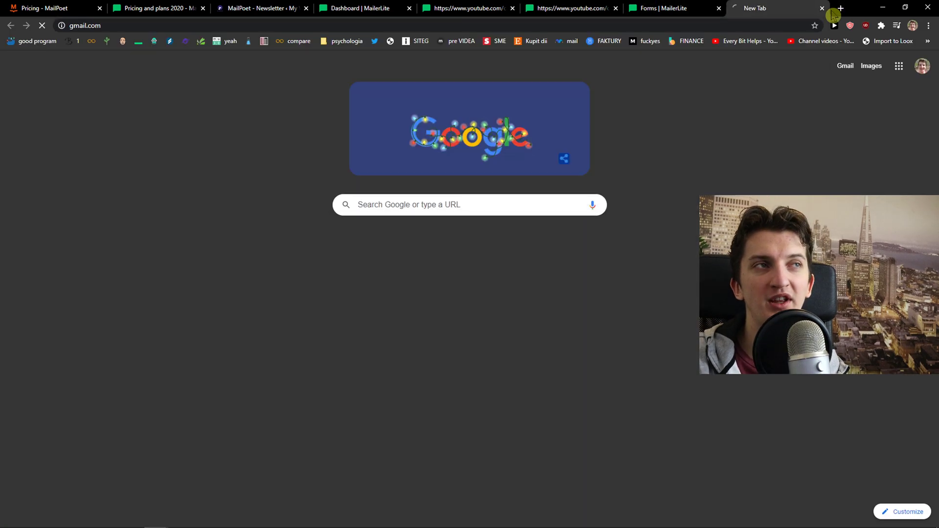
pyautogui.press('Return')
pyautogui.moveTo(748, 8); pyautogui.dragTo(938, 98)
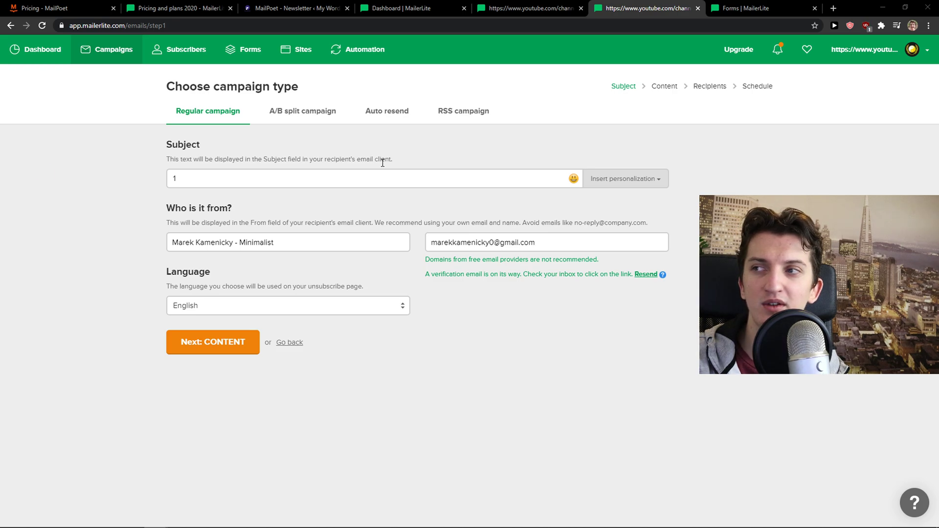
# Step: Continue to the campaign content and choose the Drag & drop editor
pyautogui.click(204, 337)
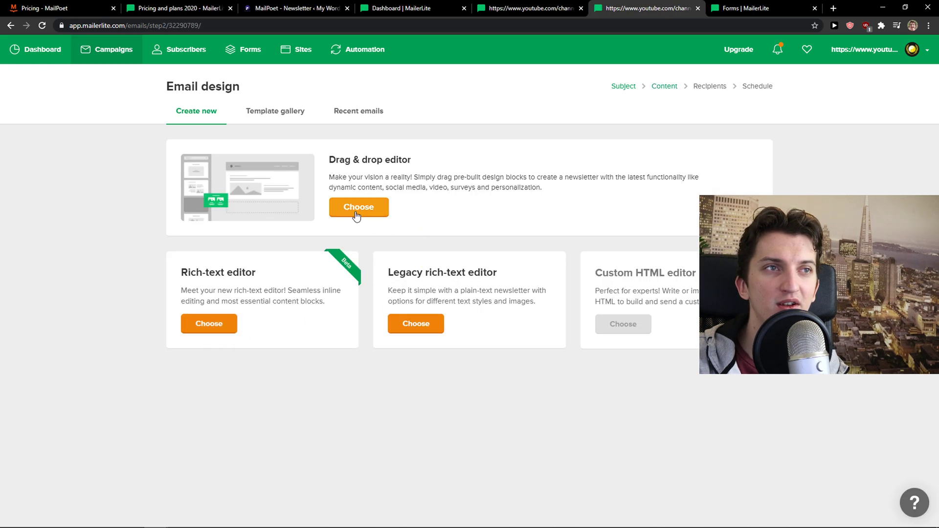
pyautogui.click(356, 211)
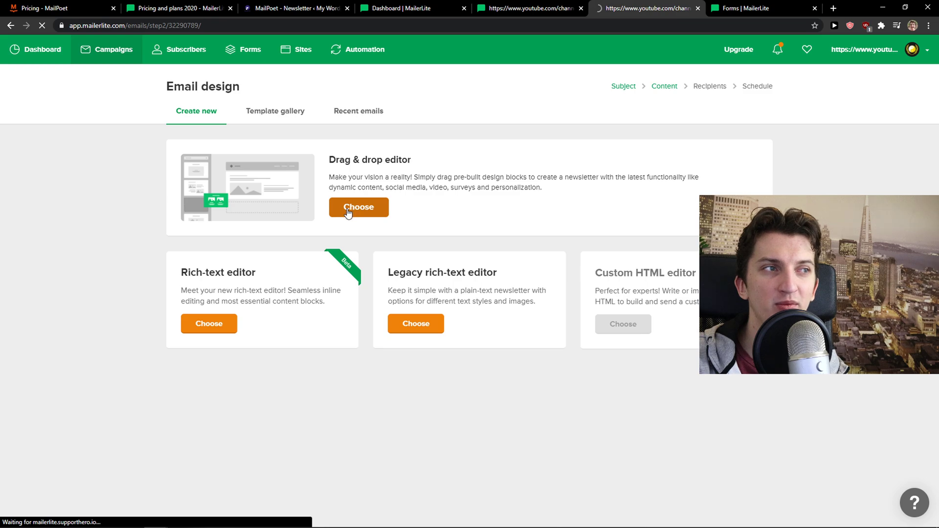
pyautogui.click(100, 14)
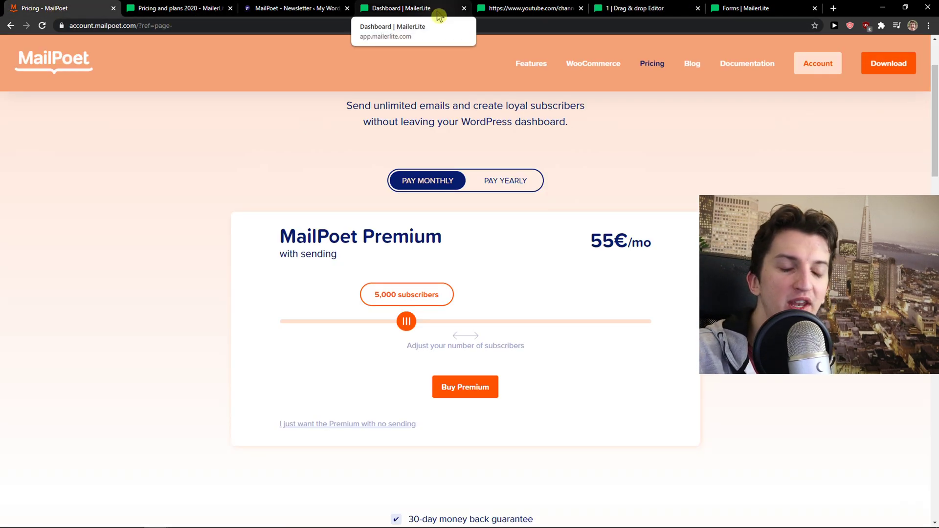
pyautogui.click(650, 6)
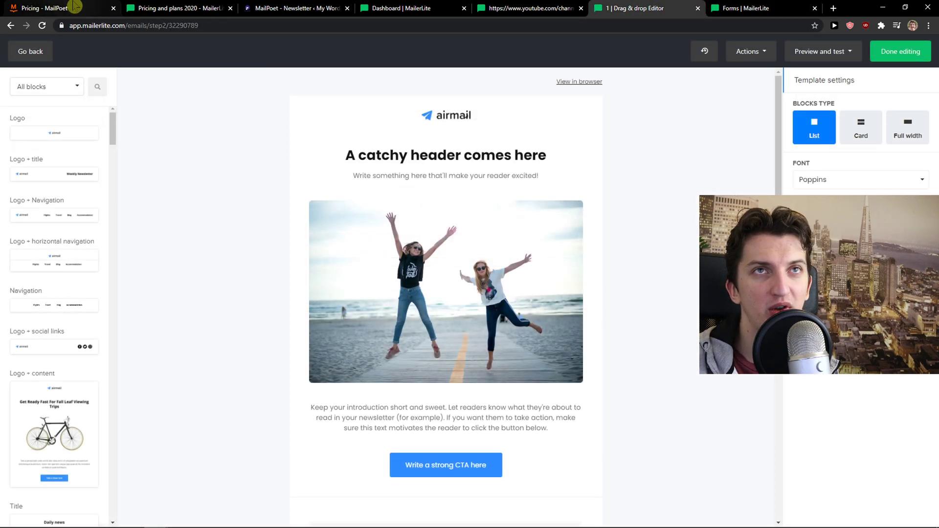
# Step: Toggle the blocks view between Card and List, browse the content blocks, then open Workflow 3
pyautogui.click(854, 132)
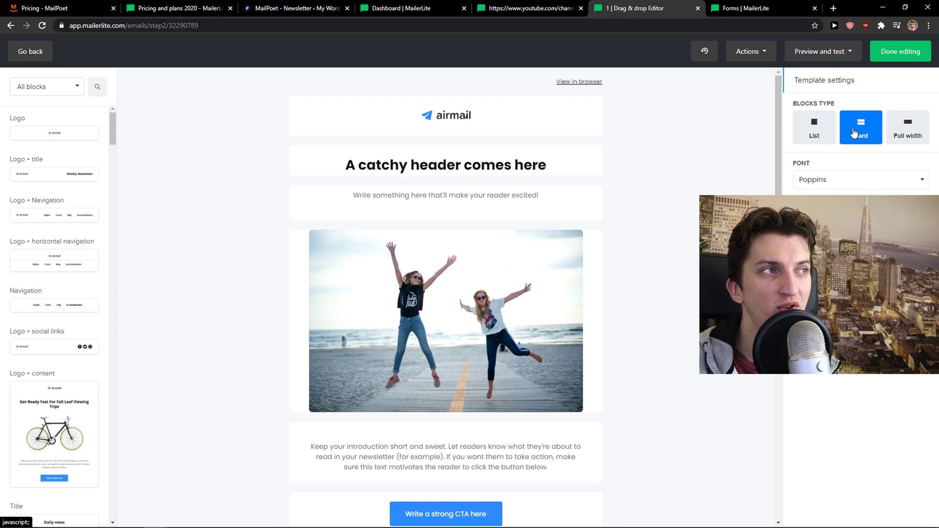
pyautogui.click(816, 134)
pyautogui.scroll(-10, 75, 256)
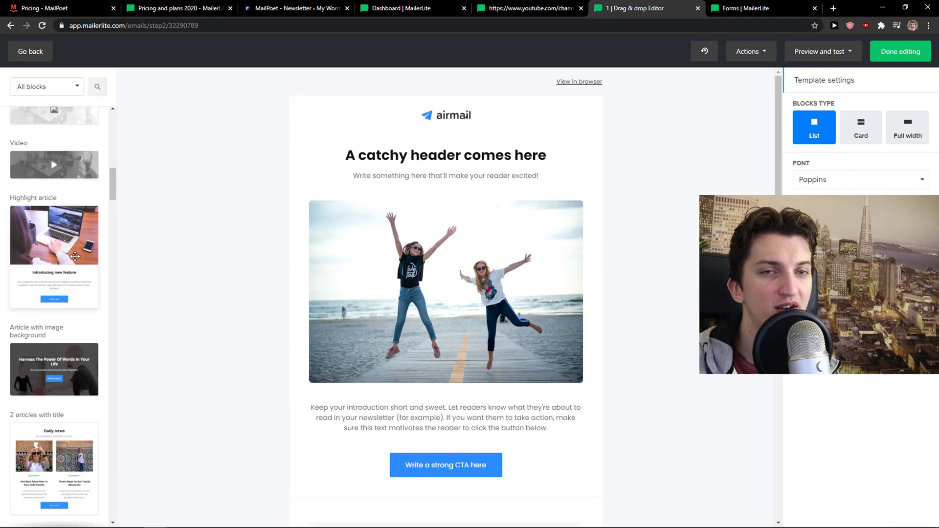
pyautogui.scroll(-15, 74, 256)
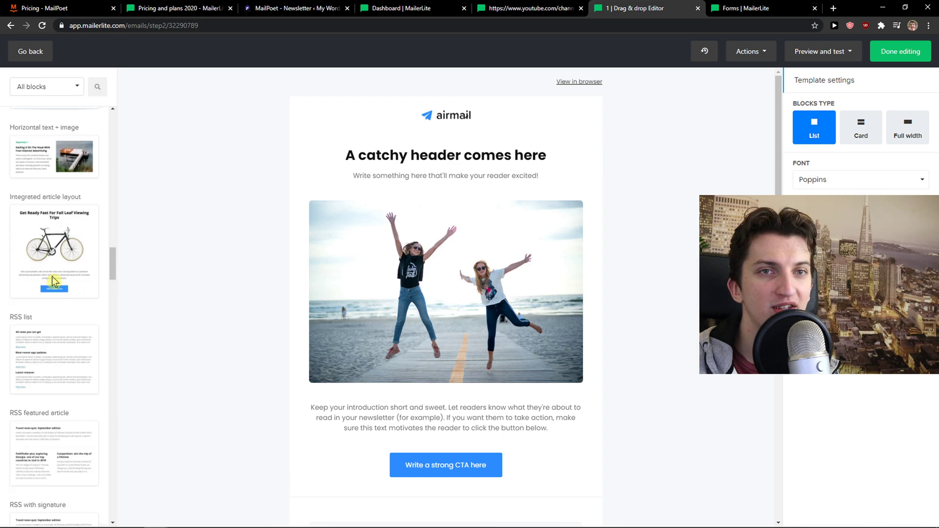
pyautogui.scroll(-10, 53, 281)
pyautogui.moveTo(106, 318)
pyautogui.mouseDown()
pyautogui.moveTo(116, 337)
pyautogui.moveTo(93, 507)
pyautogui.moveTo(116, 436)
pyautogui.moveTo(122, 94)
pyautogui.mouseUp()
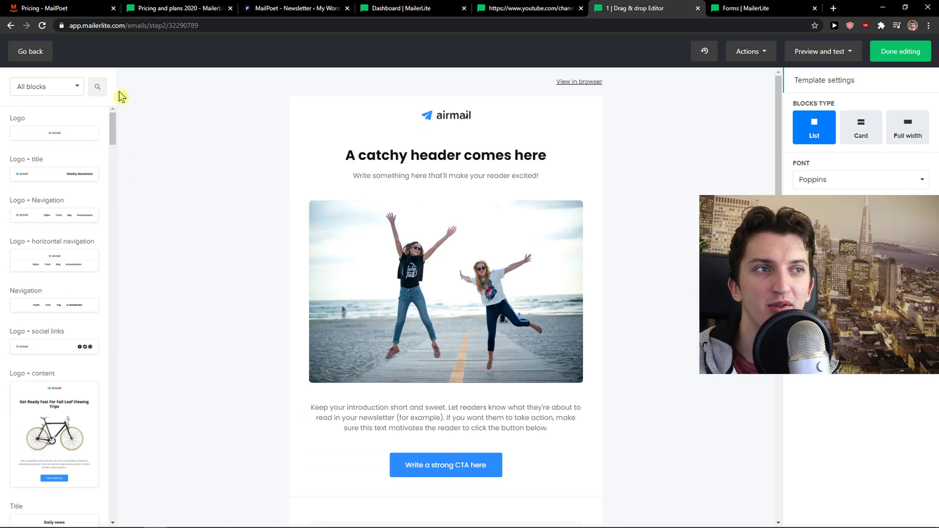
pyautogui.scroll(-2, 296, 295)
pyautogui.scroll(2, 295, 296)
pyautogui.click(491, 7)
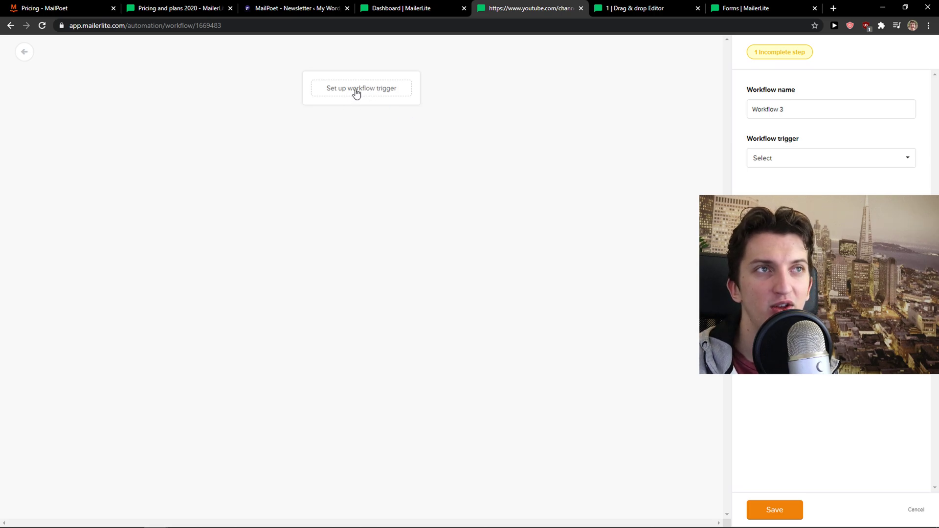
# Step: Set Workflow 3's trigger to a subscriber completing the Popup1 form
pyautogui.click(765, 157)
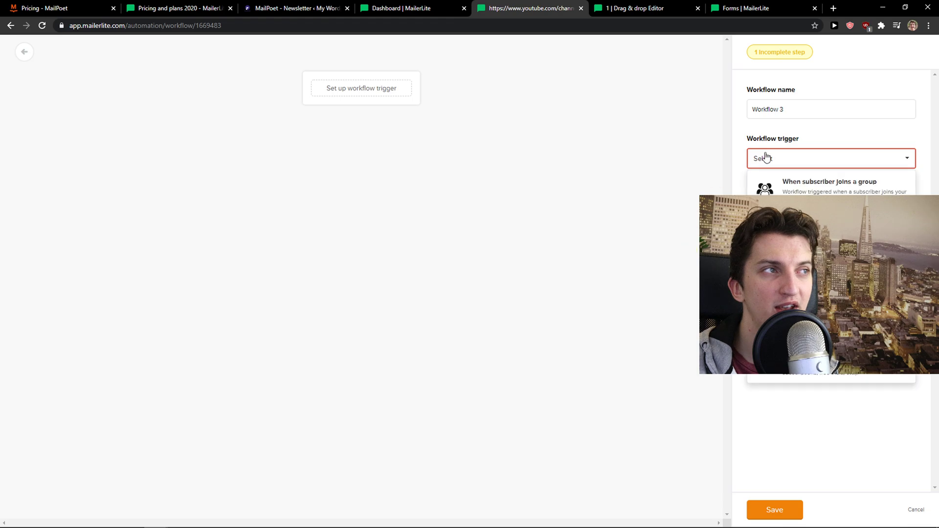
pyautogui.click(822, 220)
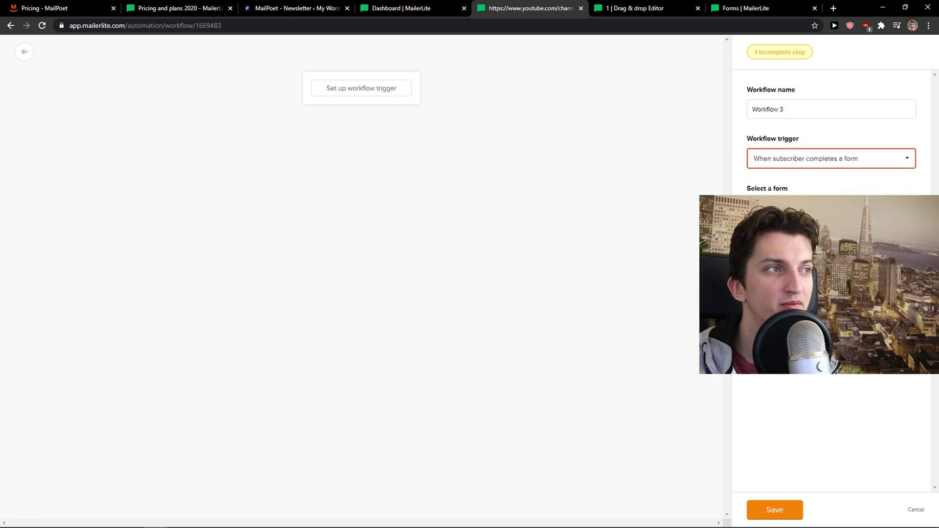
pyautogui.click(777, 512)
# Step: Add an email step with subject '123123' and save it
pyautogui.click(362, 131)
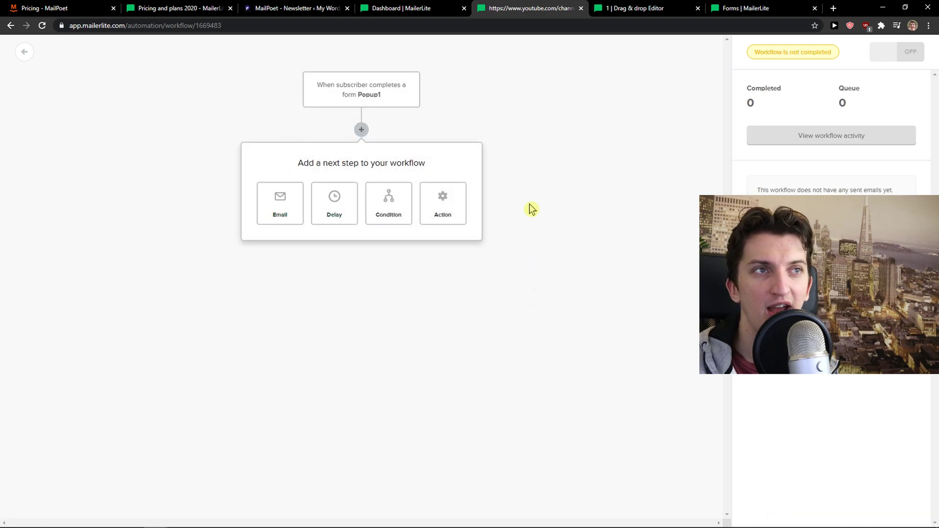
pyautogui.click(283, 210)
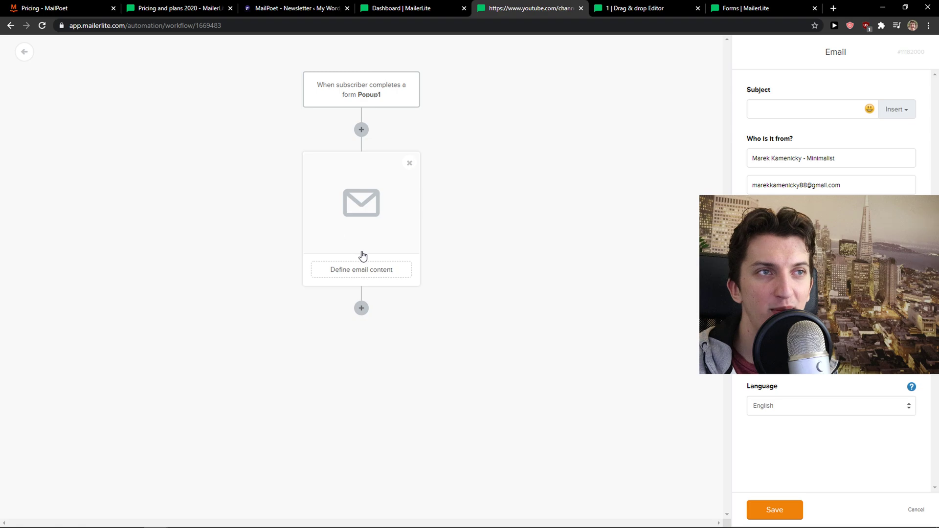
pyautogui.click(792, 113)
pyautogui.write('123123')
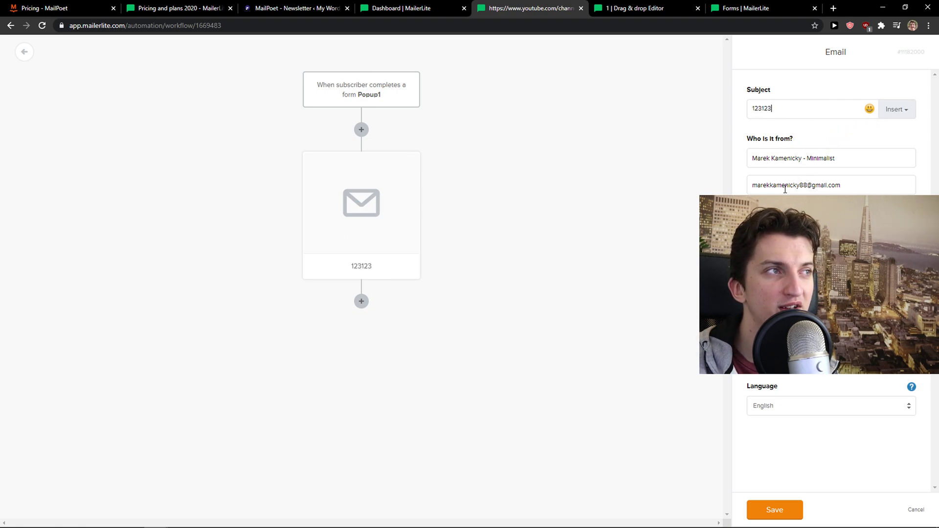
pyautogui.click(775, 510)
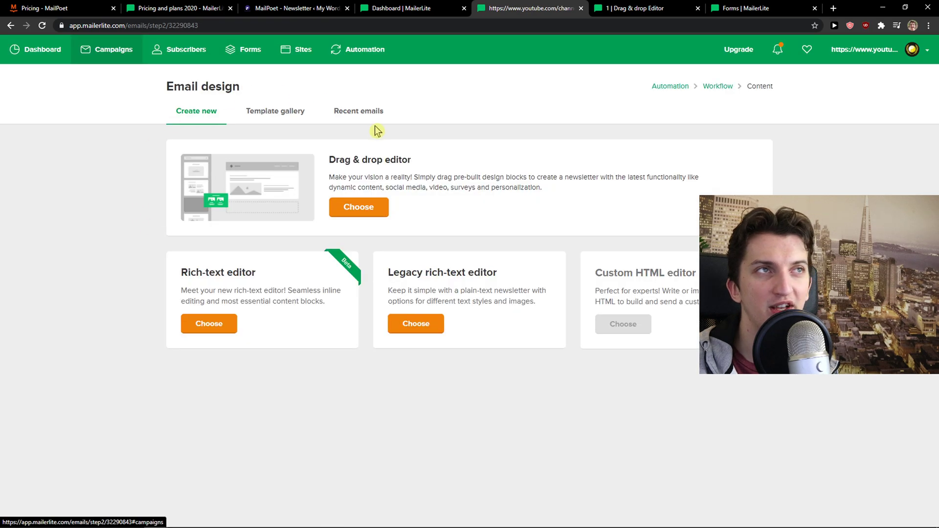
pyautogui.moveTo(370, 526)
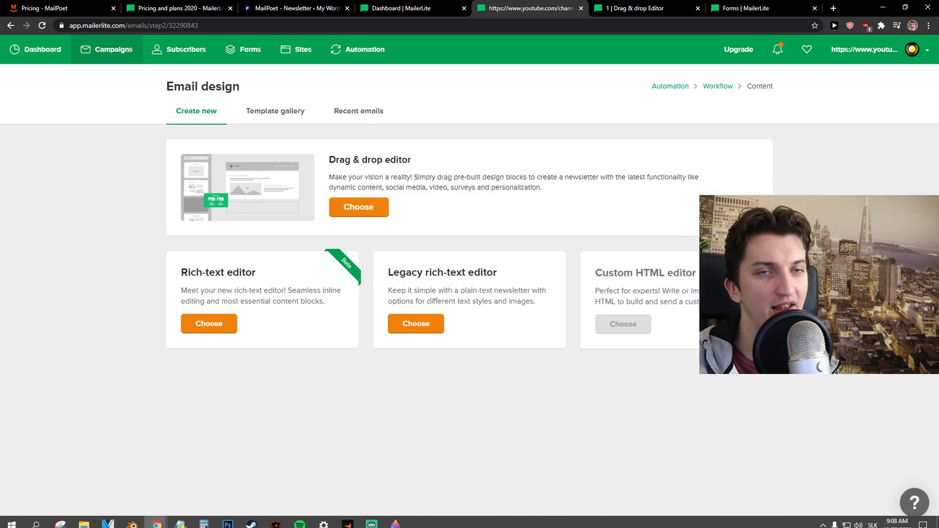